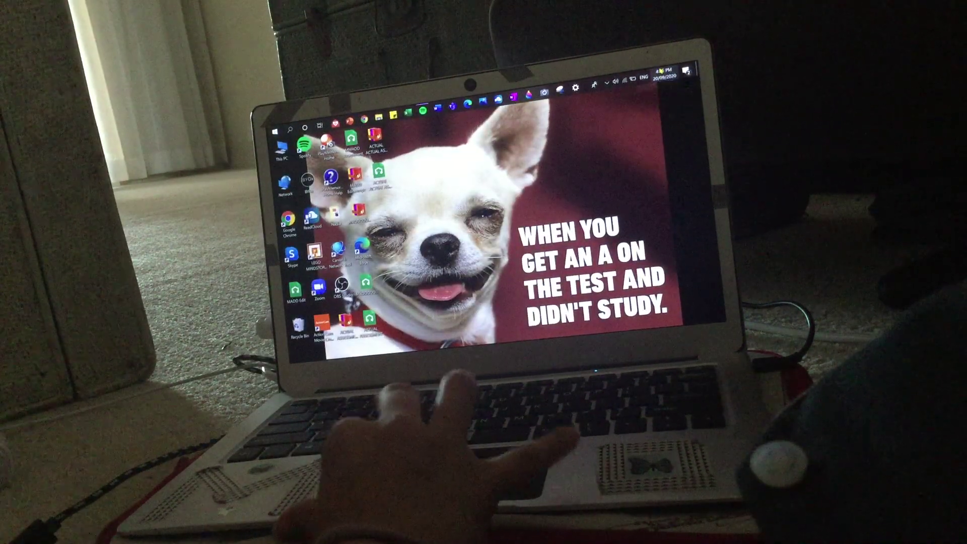
Show the current time and calendar, then check the battery charge level.
{"action": "key", "text": "super+alt+d"}
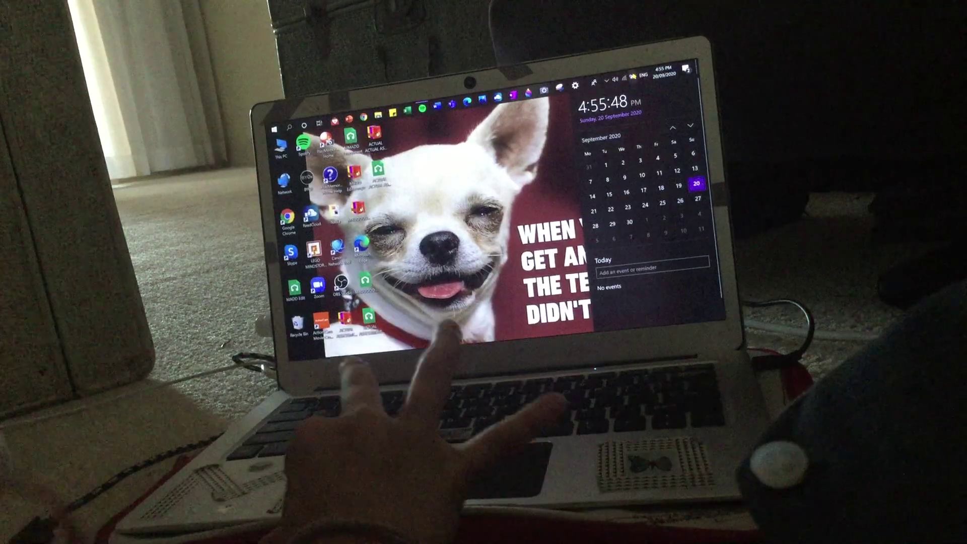
{"action": "key", "text": "Escape"}
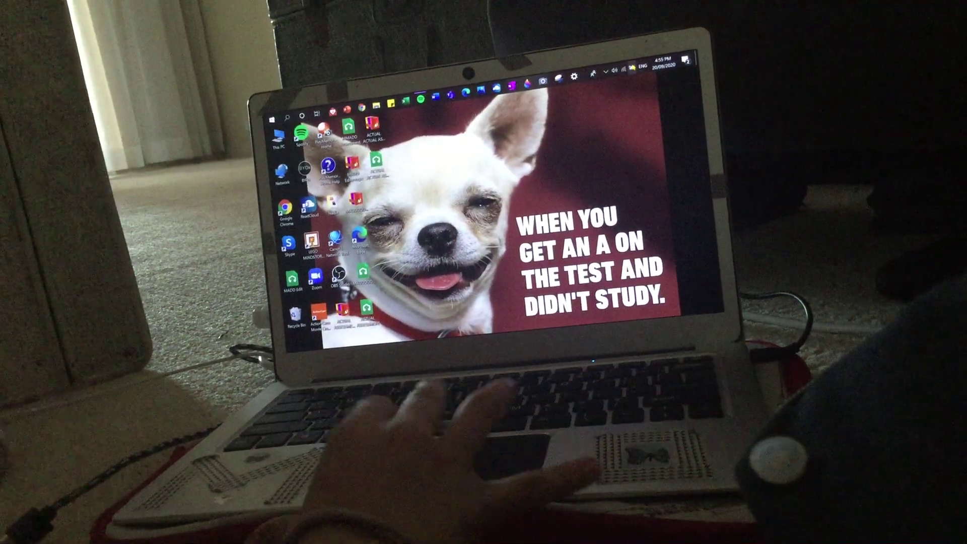
{"action": "left_click", "coordinate": [622, 68]}
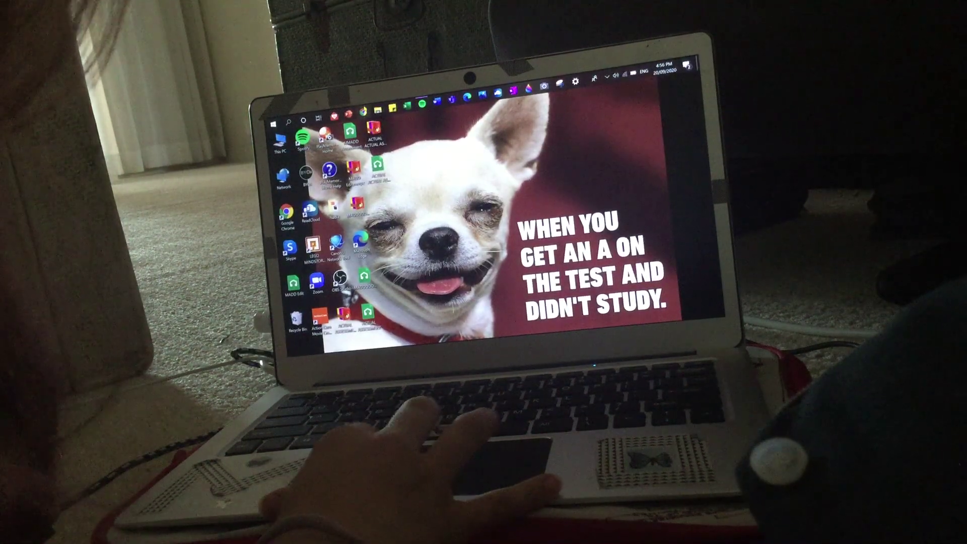
Launch Chrome, File Explorer and Microsoft Edge in turn.
{"action": "left_click", "coordinate": [284, 219]}
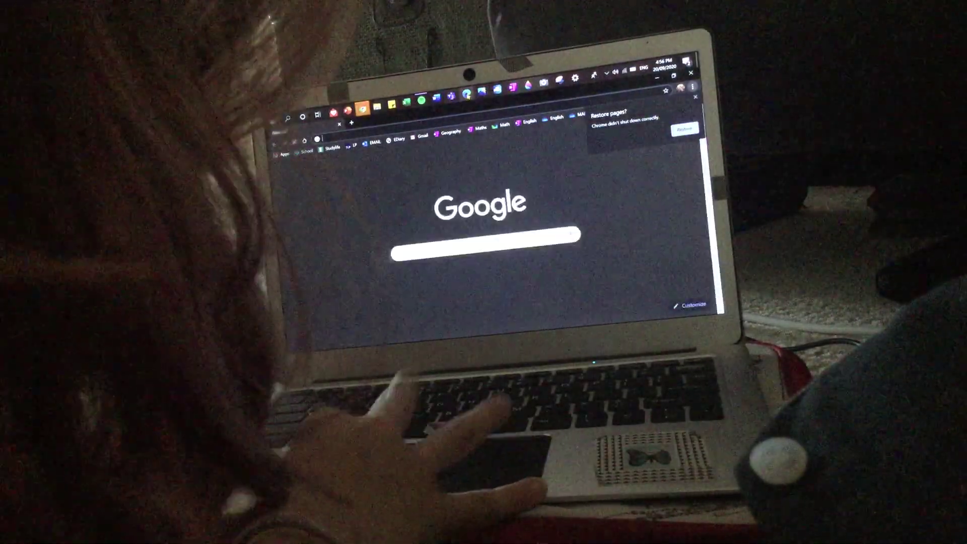
{"action": "key", "text": "super+e"}
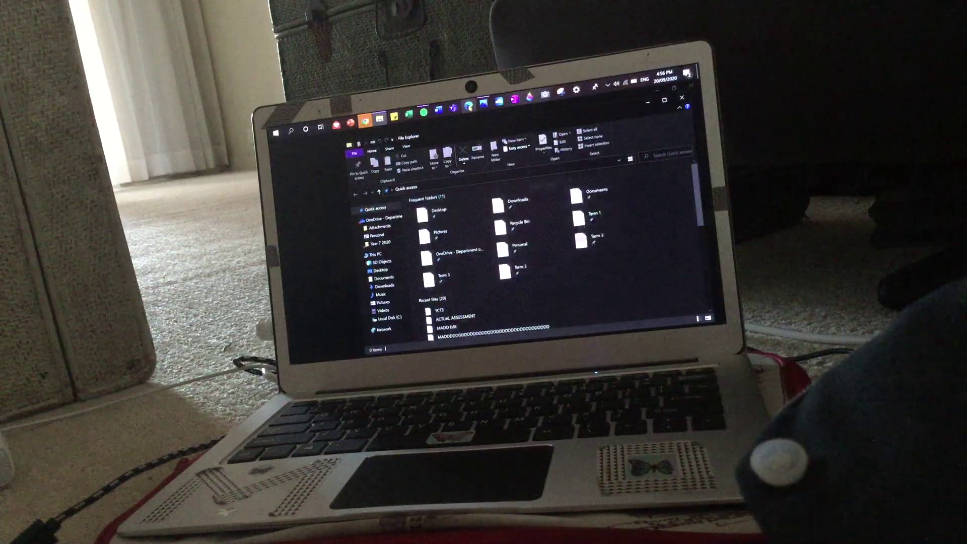
{"action": "left_click", "coordinate": [468, 107]}
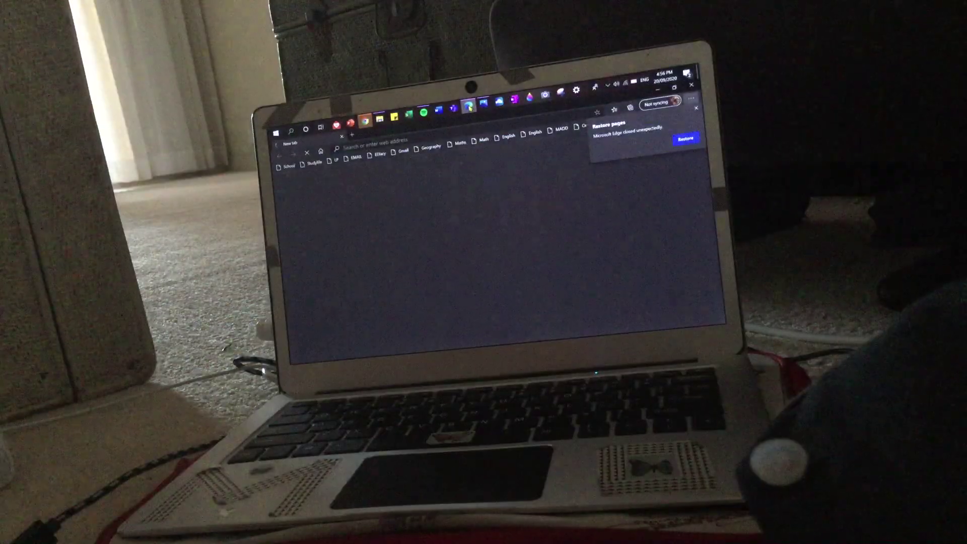